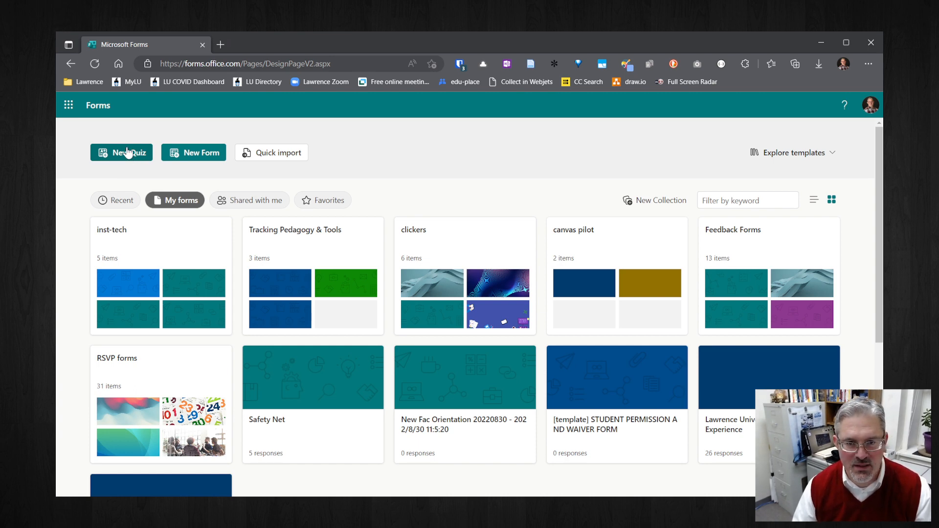
# Create a new form and title it "Demo Forms", leaving the description blank
pyautogui.click(194, 154)
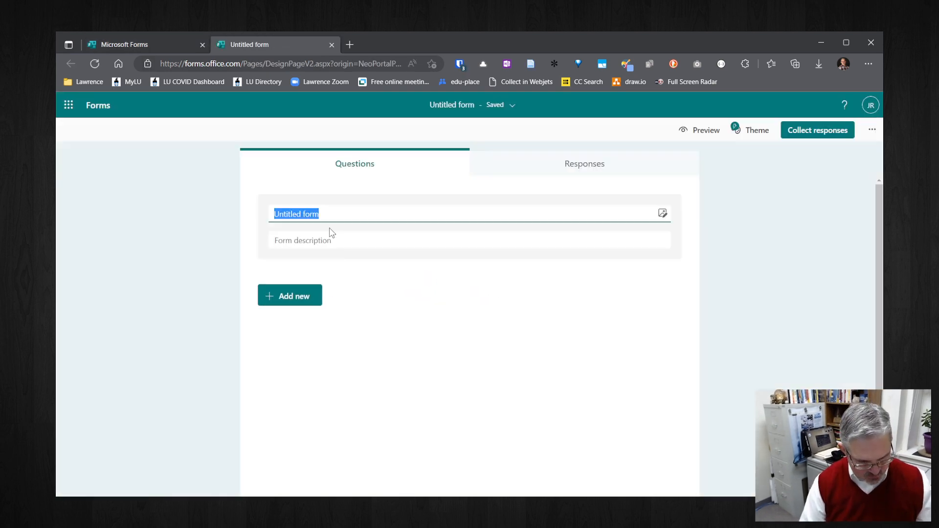
pyautogui.write('Demo ')
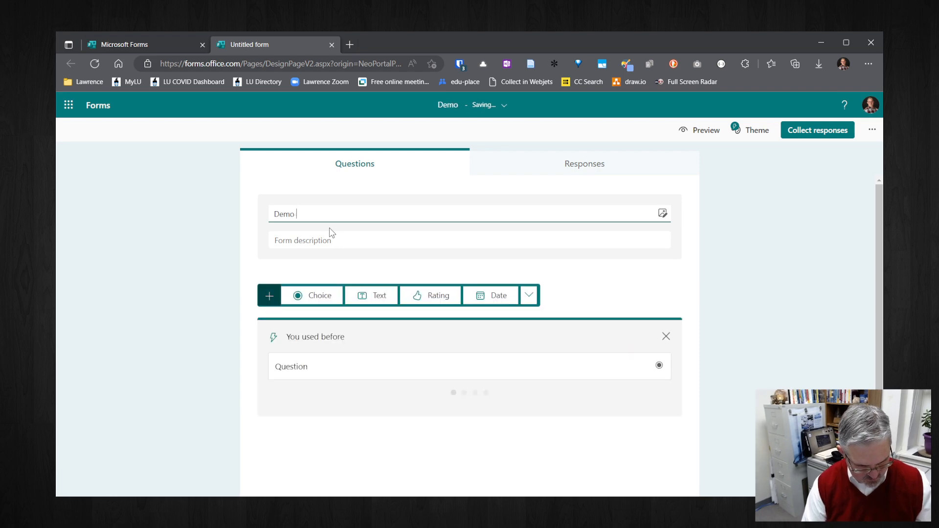
pyautogui.write('Forms')
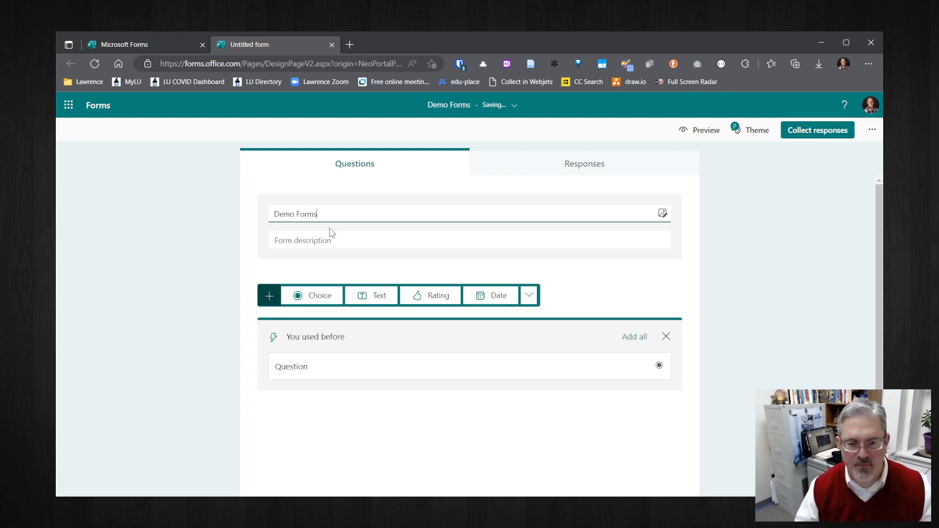
pyautogui.click(350, 239)
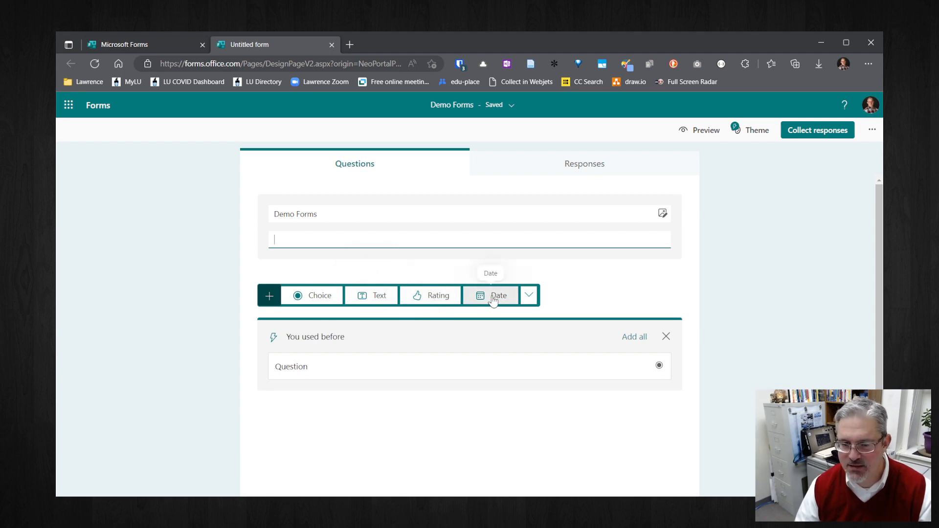
# Look over the additional question types and add a choice question "Yes or no?" with the options Yes and No
pyautogui.click(529, 295)
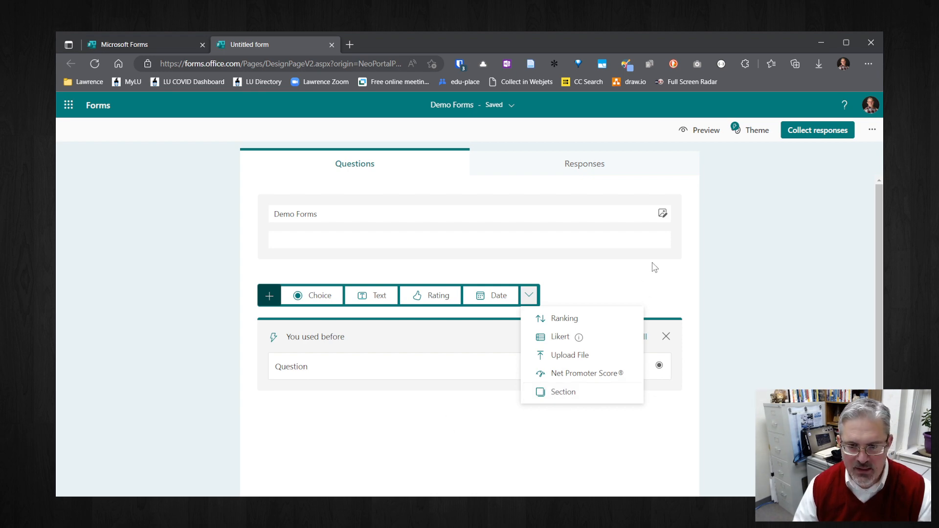
pyautogui.click(697, 309)
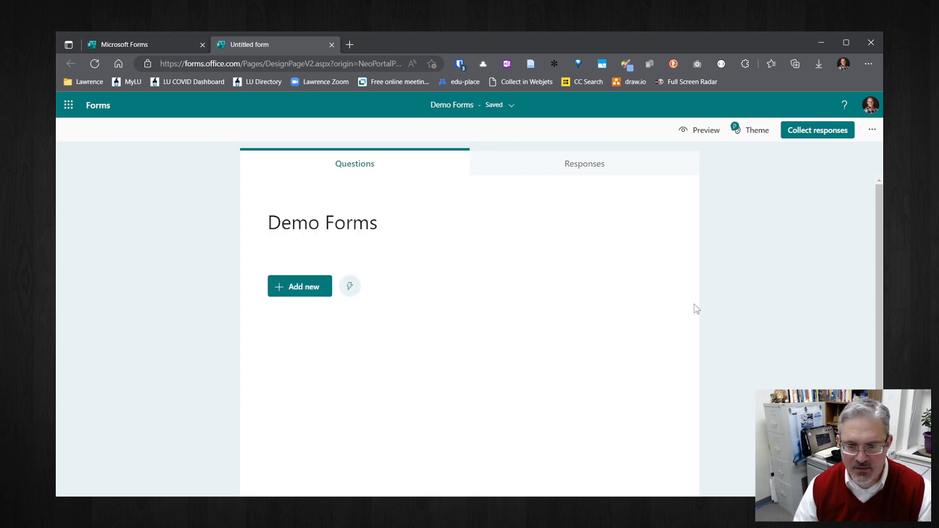
pyautogui.click(292, 286)
pyautogui.click(335, 285)
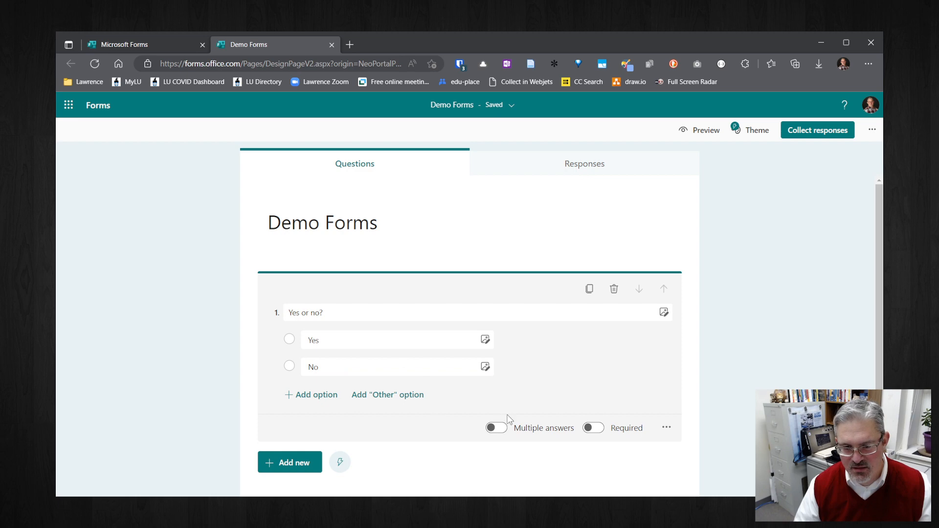
# Turn multiple answers on and back off for the "Yes or no?" question, and enable a blank subtitle for it
pyautogui.click(497, 429)
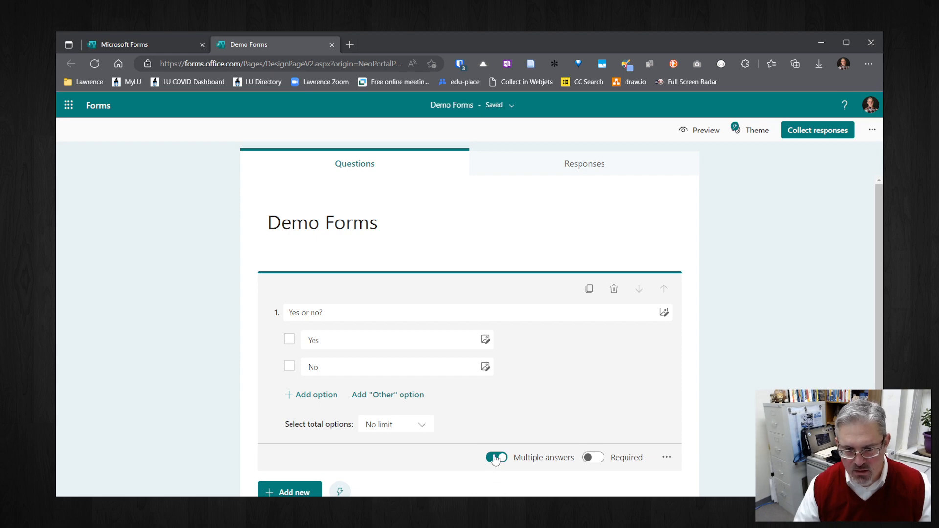
pyautogui.click(495, 461)
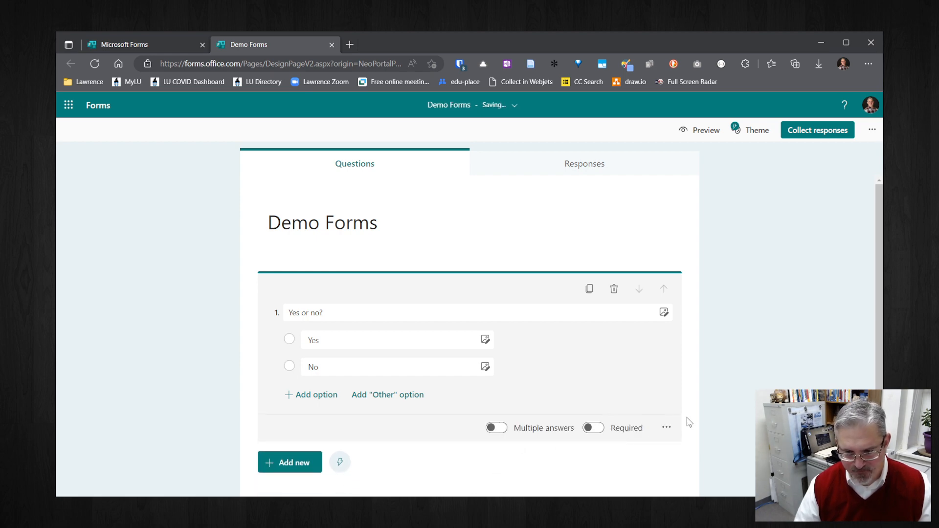
pyautogui.click(667, 432)
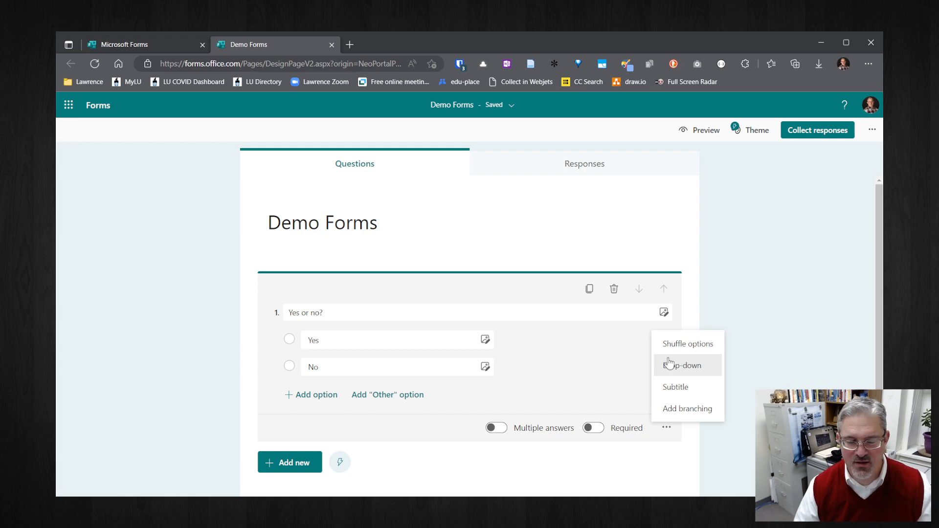
pyautogui.click(679, 391)
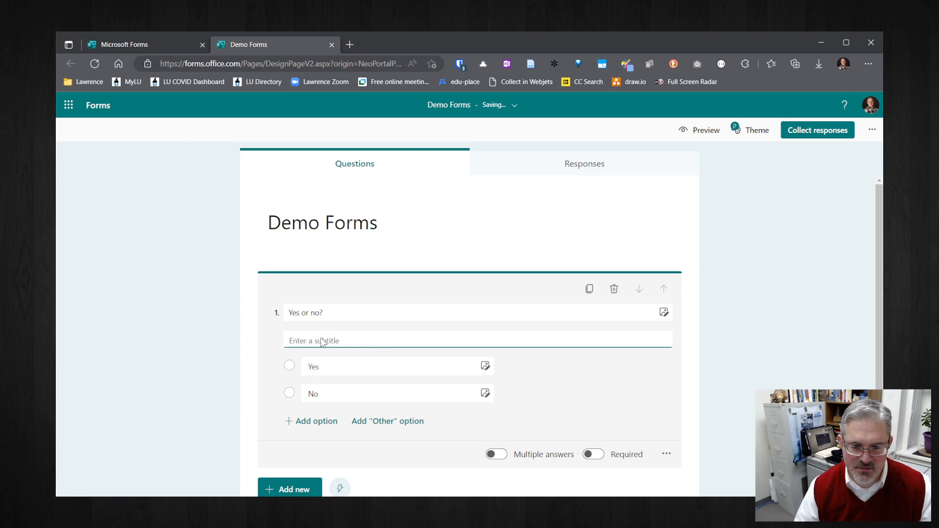
pyautogui.click(400, 340)
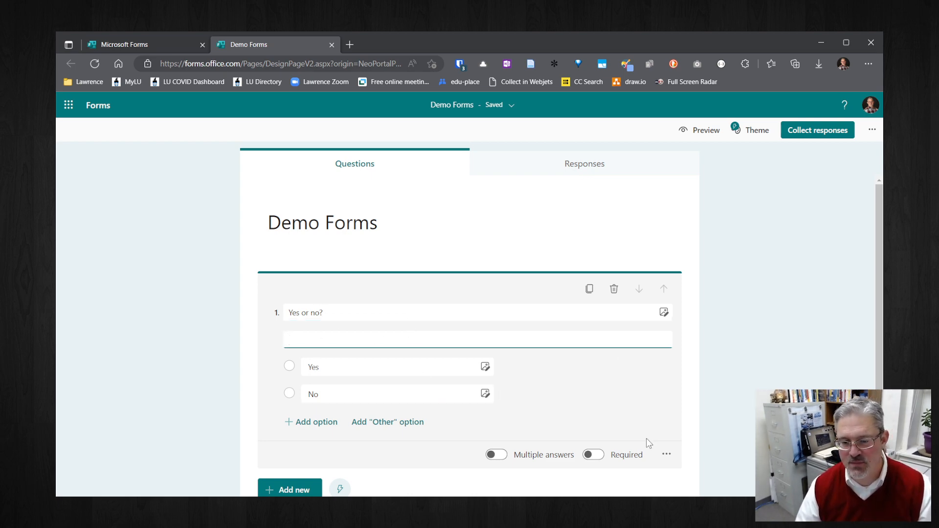
pyautogui.click(666, 455)
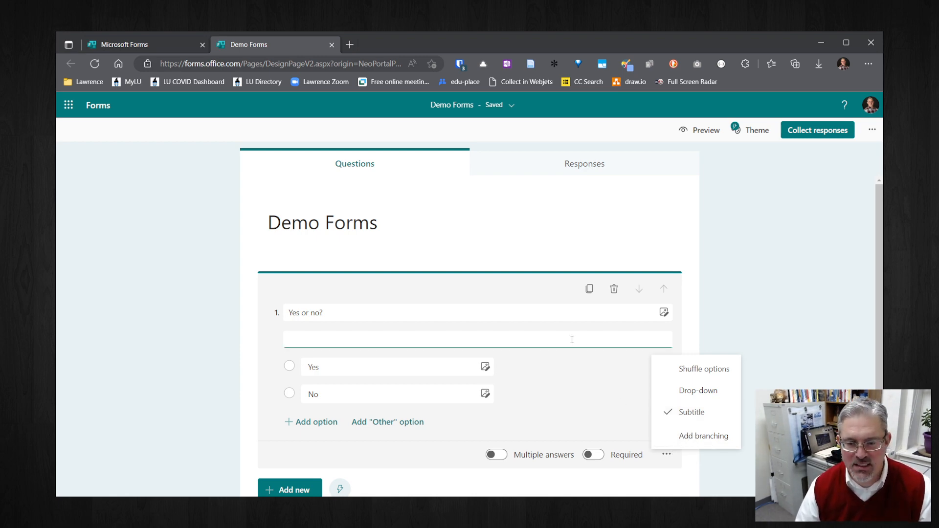
pyautogui.click(730, 268)
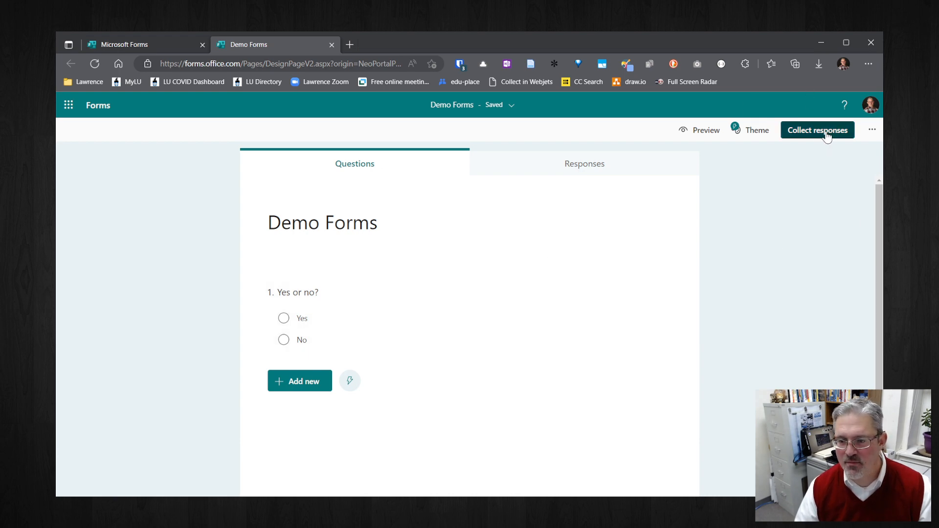
# View the form's options for sharing to collaborate and sharing as a template
pyautogui.click(871, 132)
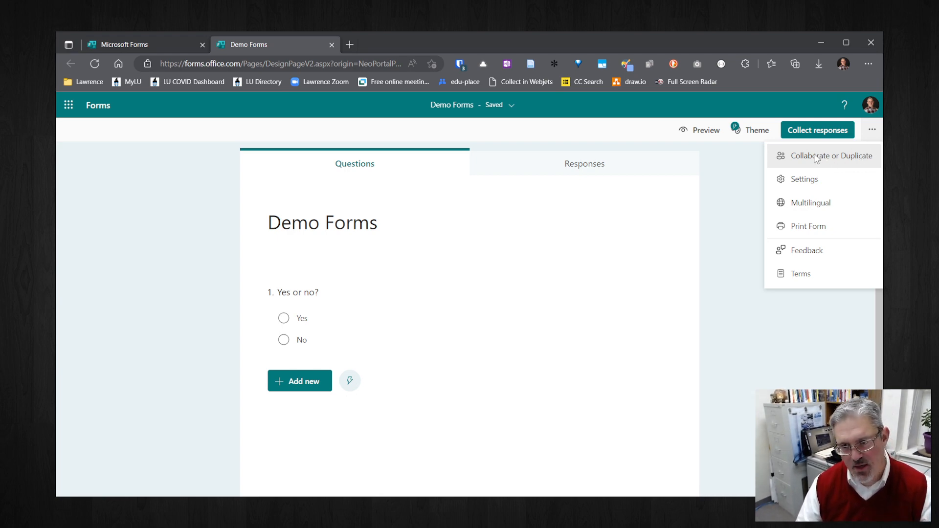
pyautogui.click(824, 169)
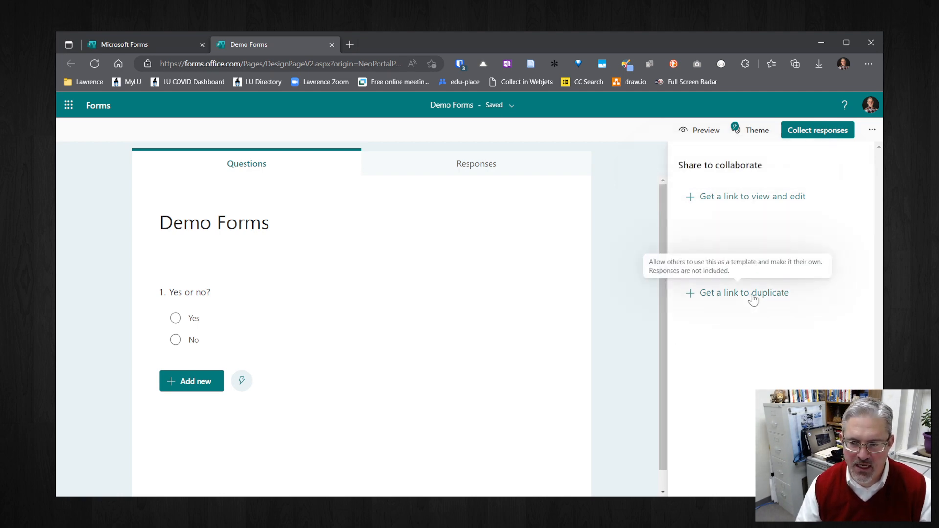
# Set who can fill out the form to "Anyone can respond" in the form settings, after toggling name recording off and on
pyautogui.click(872, 129)
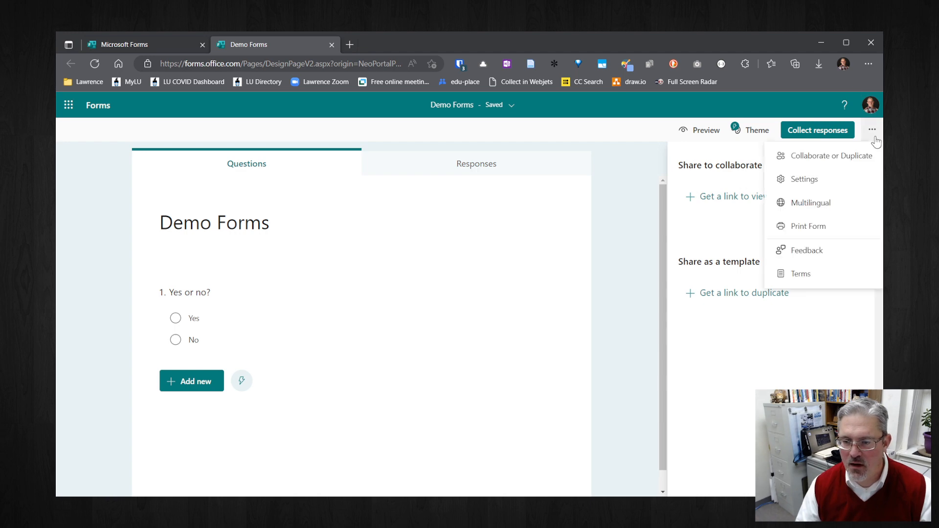
pyautogui.click(783, 181)
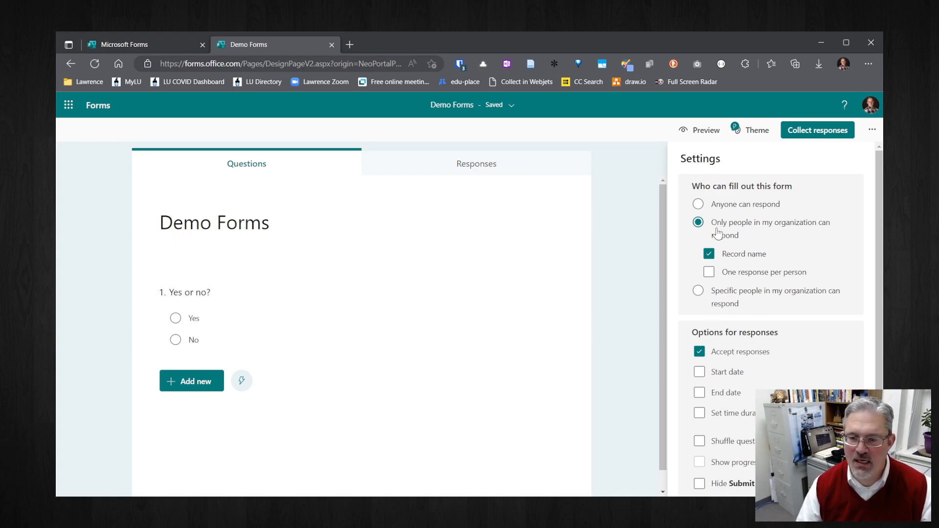
pyautogui.click(710, 253)
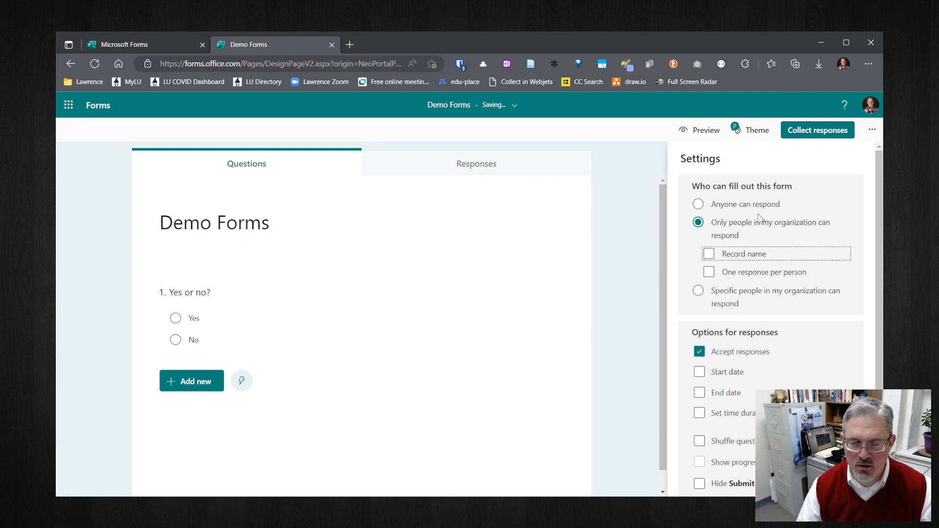
pyautogui.click(709, 255)
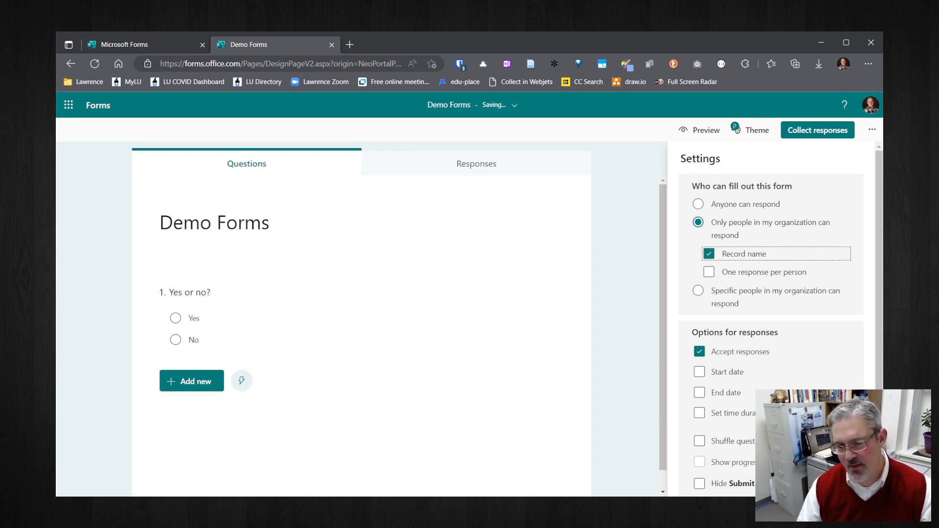
pyautogui.click(701, 204)
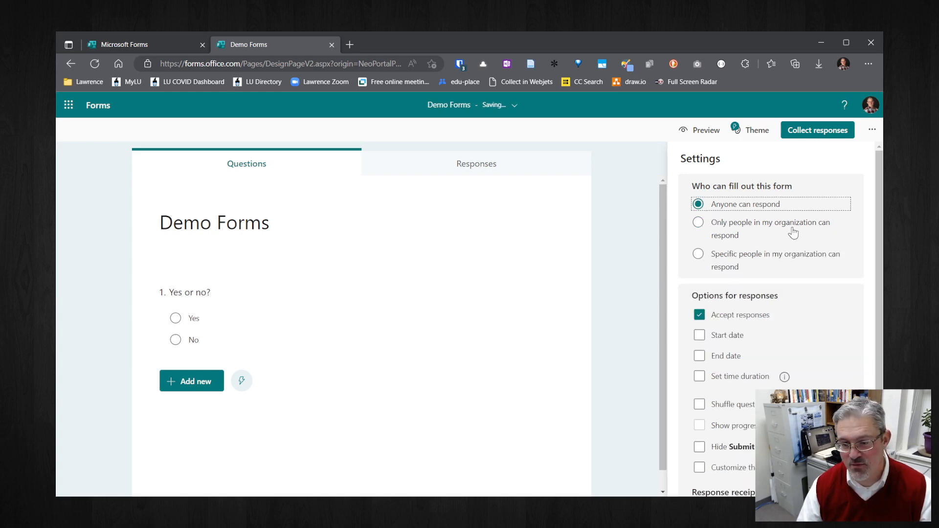
# Review the form's response options and response receipt settings, and leave the settings
pyautogui.scroll(-2, 795, 298)
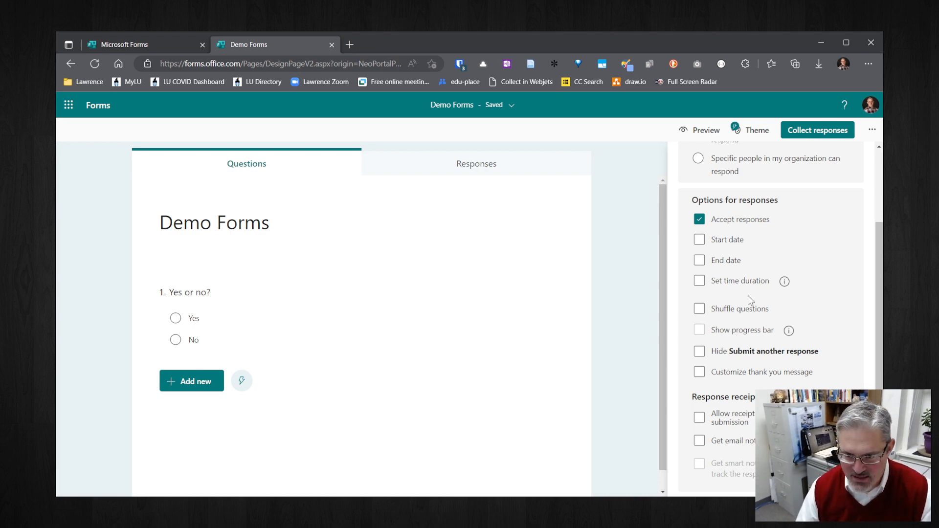
pyautogui.scroll(2, 771, 374)
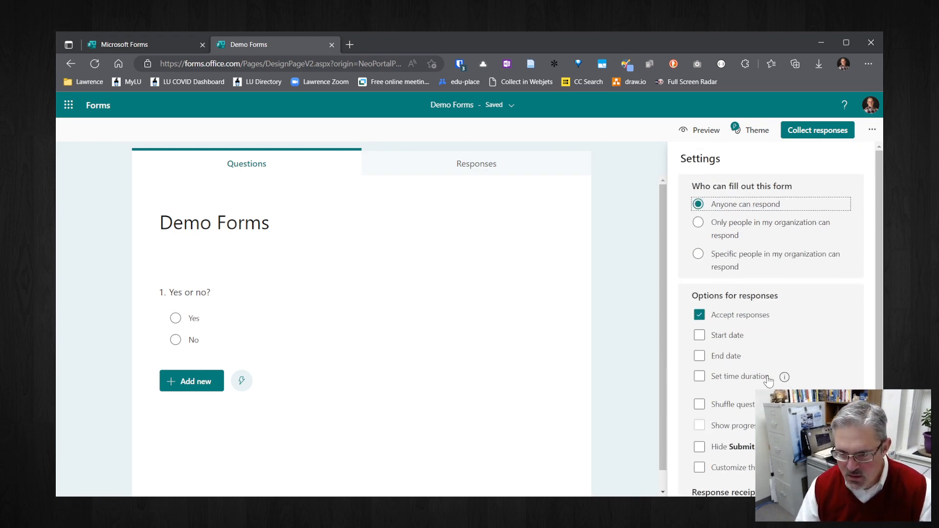
pyautogui.click(874, 130)
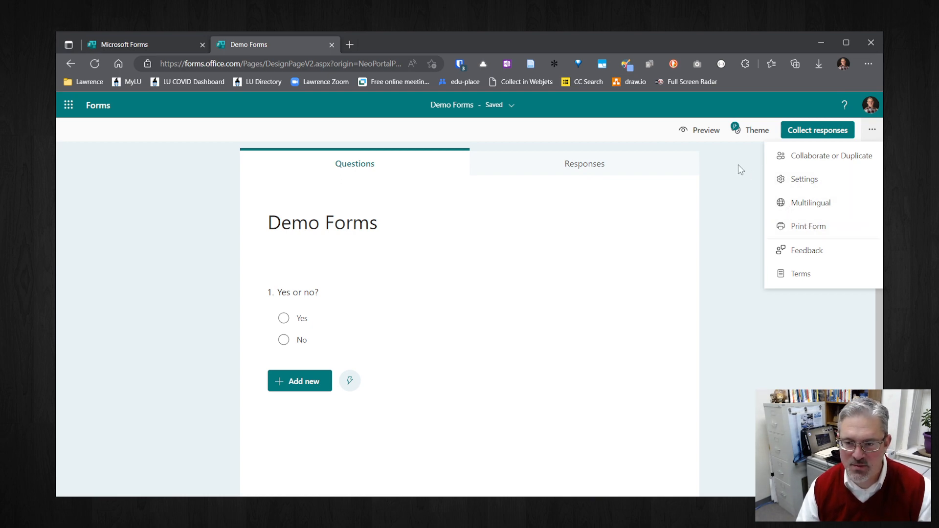
# Examine the ways to collect responses: invitation, QR code, link and embed code, and close the dialog
pyautogui.click(820, 133)
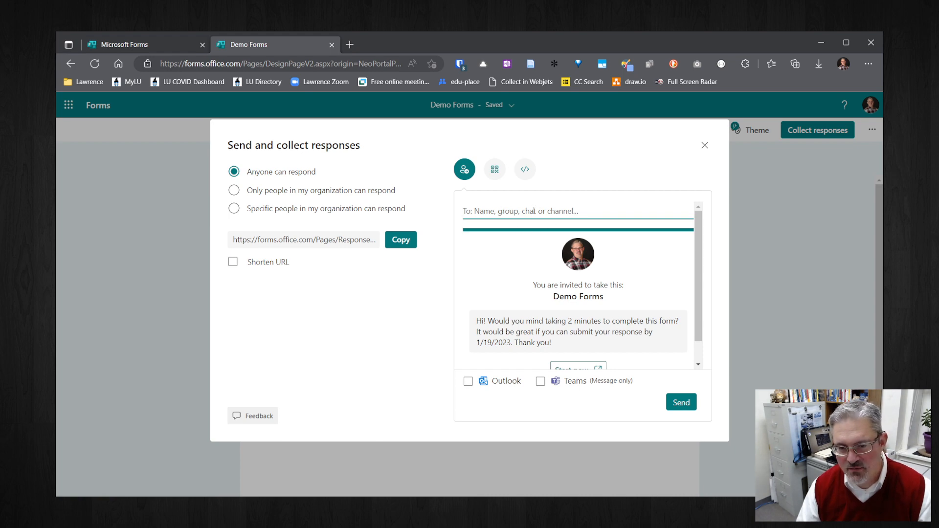
pyautogui.click(495, 169)
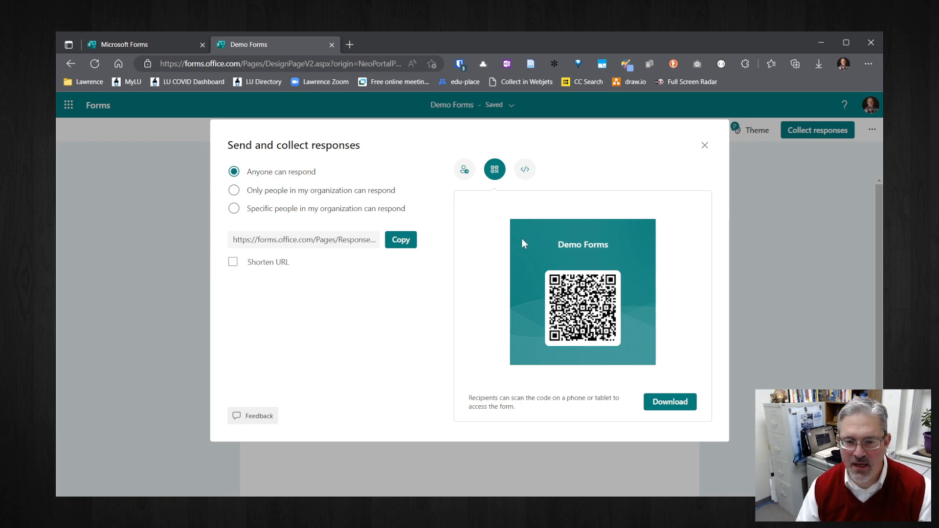
pyautogui.click(522, 175)
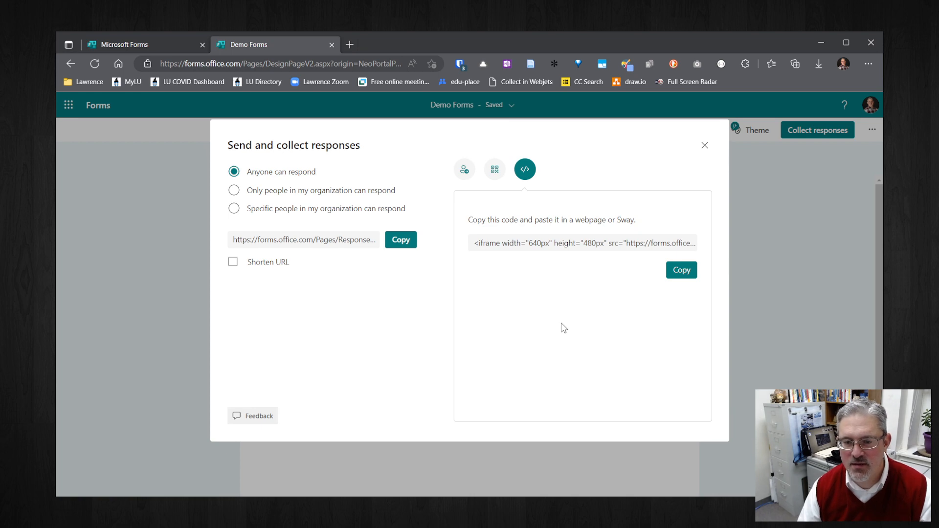
pyautogui.click(464, 169)
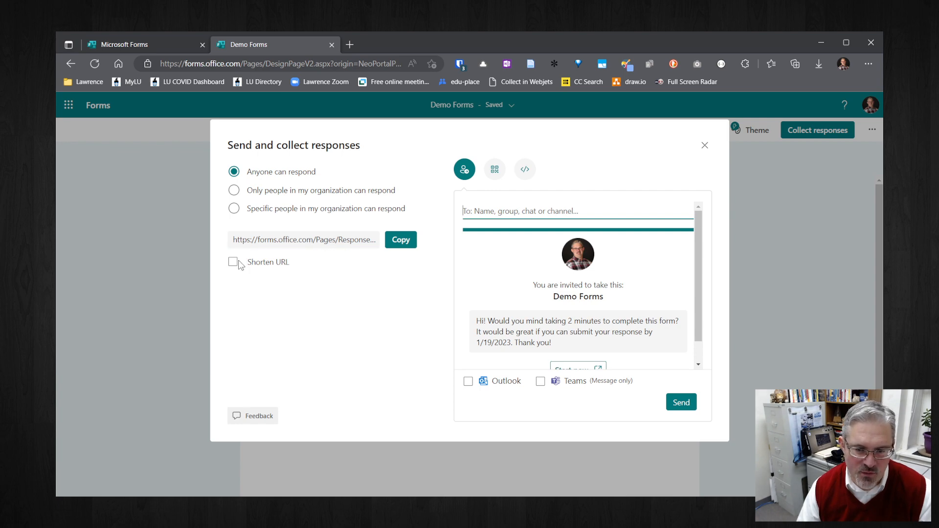
pyautogui.click(524, 171)
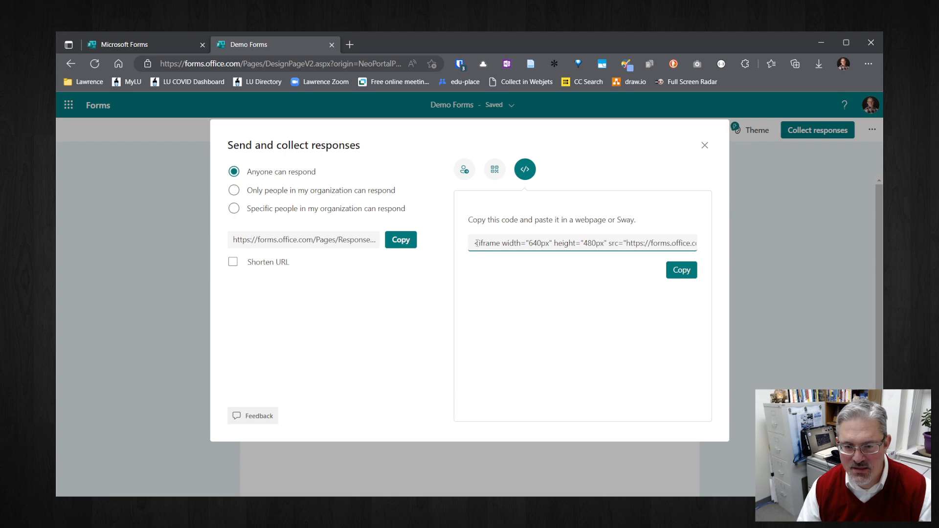
pyautogui.moveTo(476, 243); pyautogui.dragTo(630, 241)
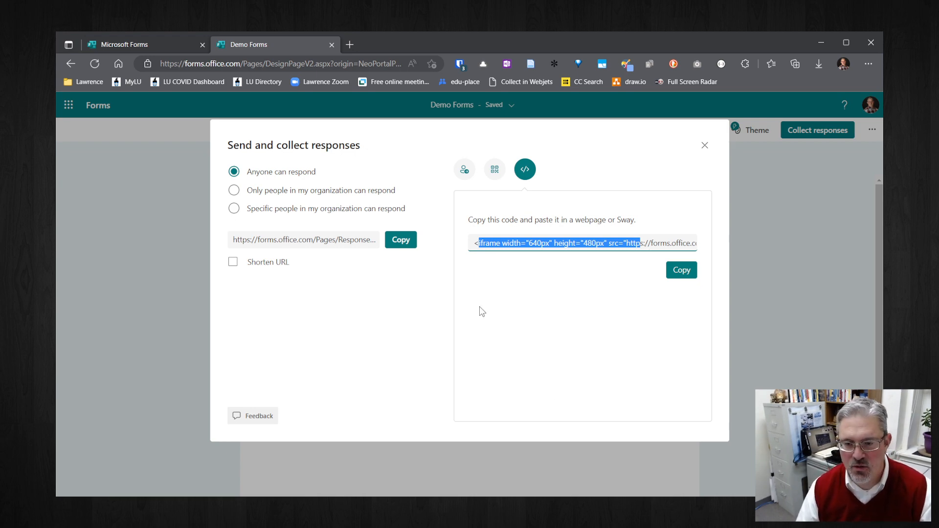
pyautogui.click(705, 146)
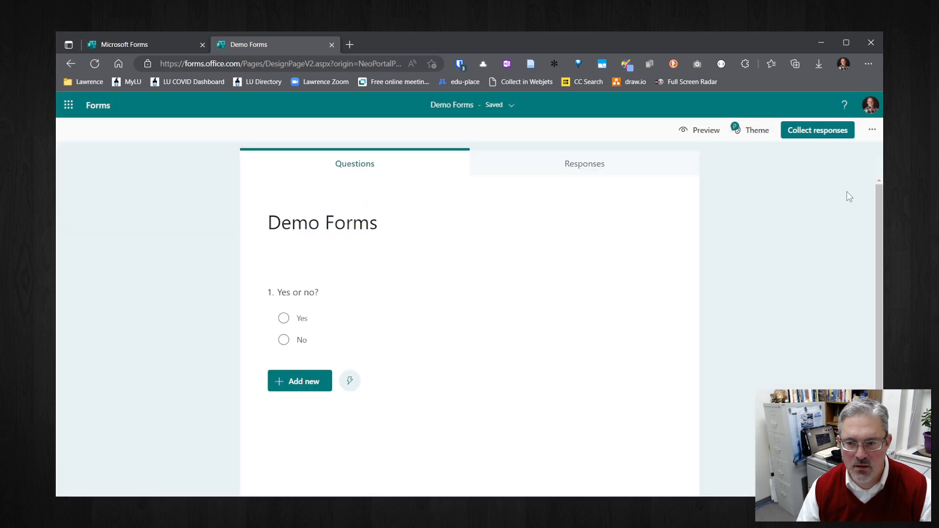
# Browse the theme ideas, colours and backgrounds available for the form, and close the form to return to the forms overview
pyautogui.click(739, 131)
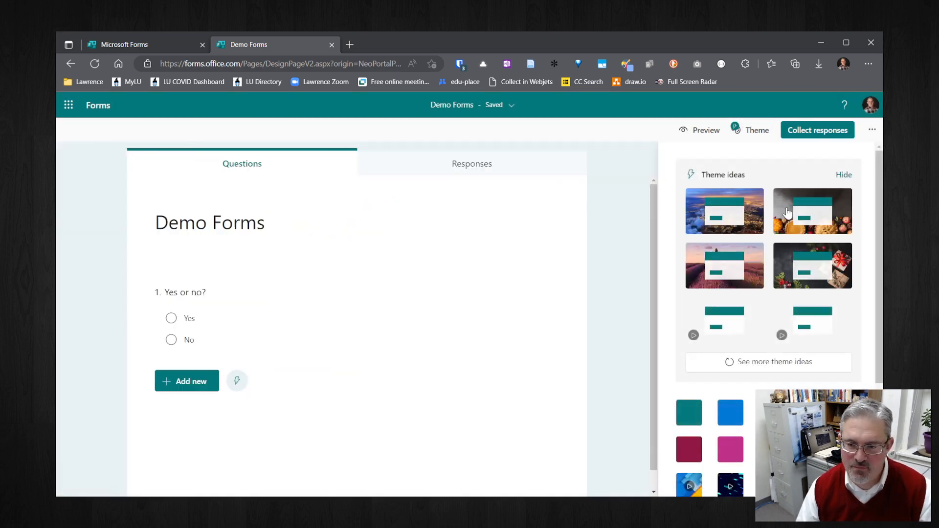
pyautogui.scroll(-3, 770, 229)
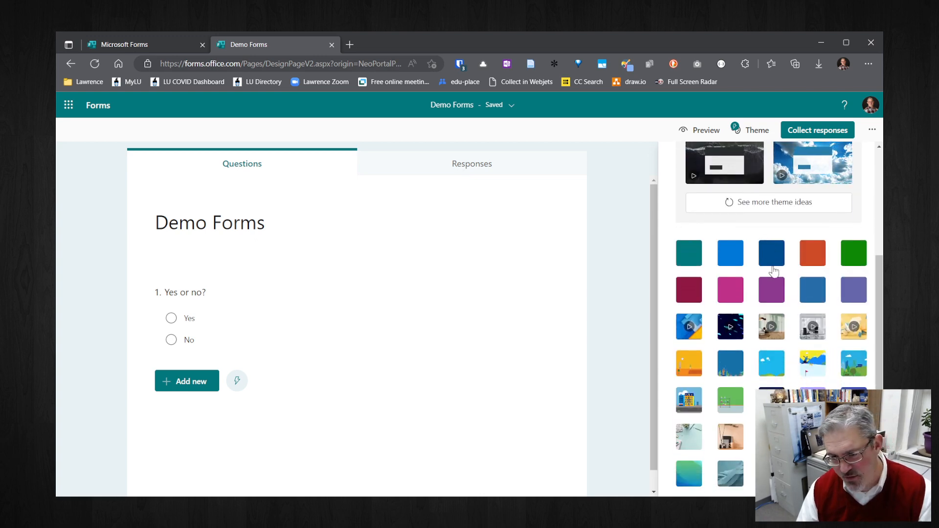
pyautogui.scroll(3, 769, 330)
pyautogui.scroll(1, 770, 330)
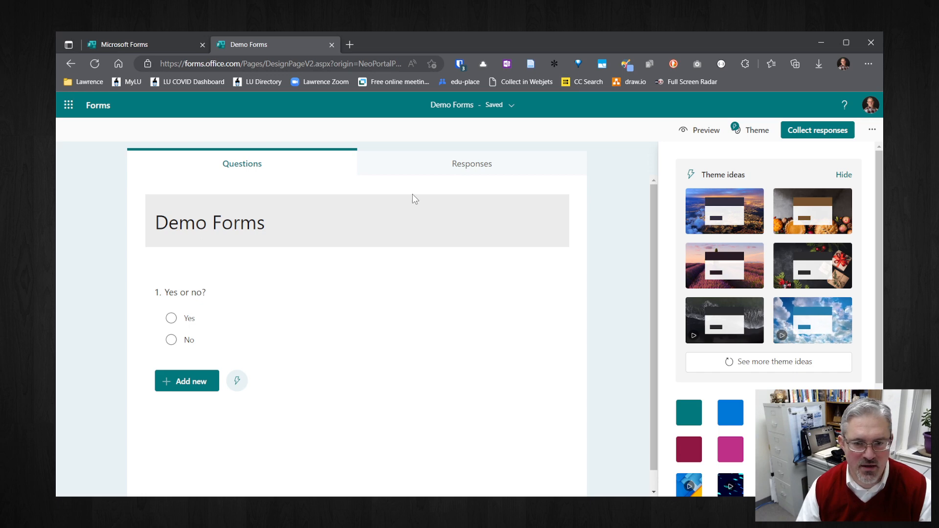
pyautogui.click(331, 45)
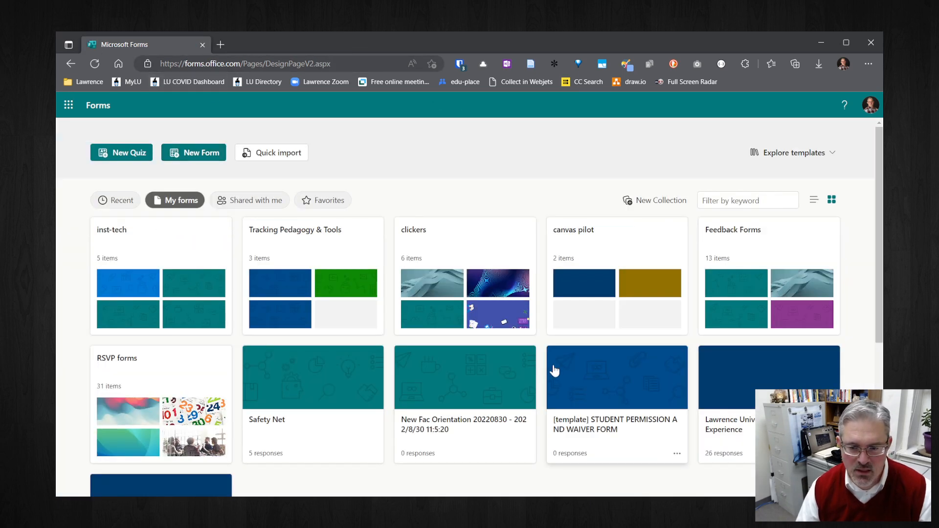
# Open the "Lawrence University Canvas: Faculty Experience" form and examine the summary charts of its collected responses
pyautogui.click(294, 401)
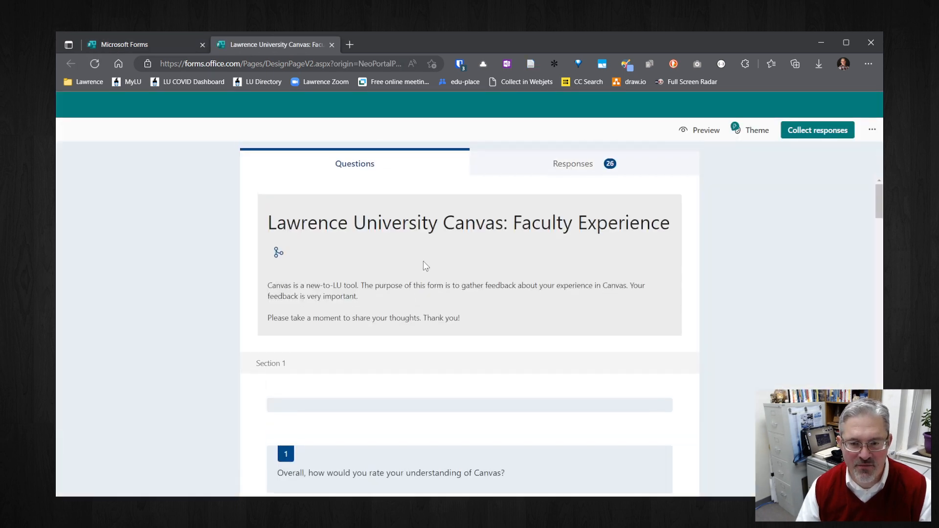
pyautogui.click(576, 169)
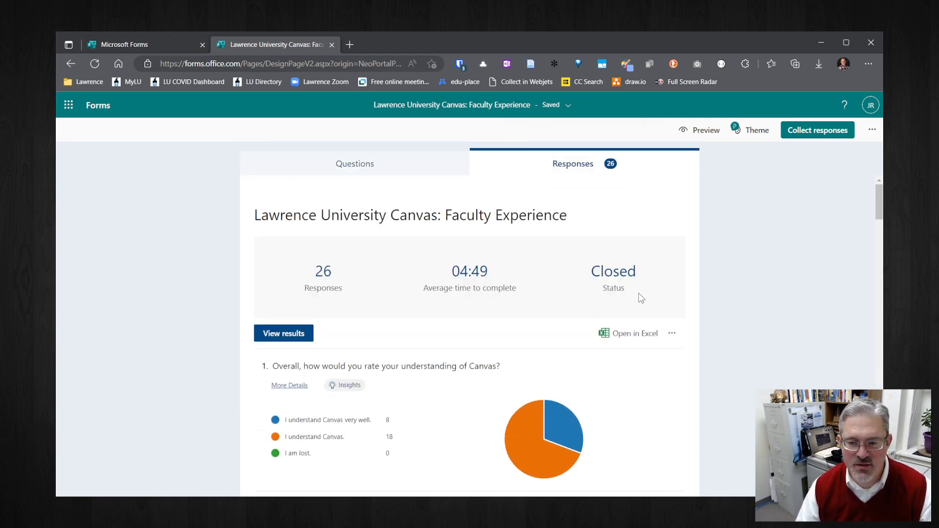
pyautogui.scroll(-2, 641, 299)
pyautogui.scroll(-6, 636, 367)
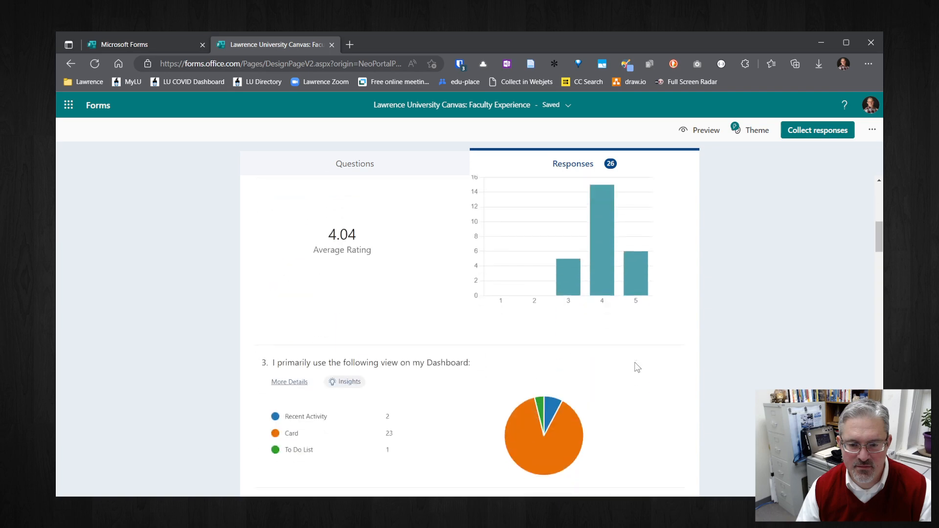
pyautogui.scroll(-10, 637, 367)
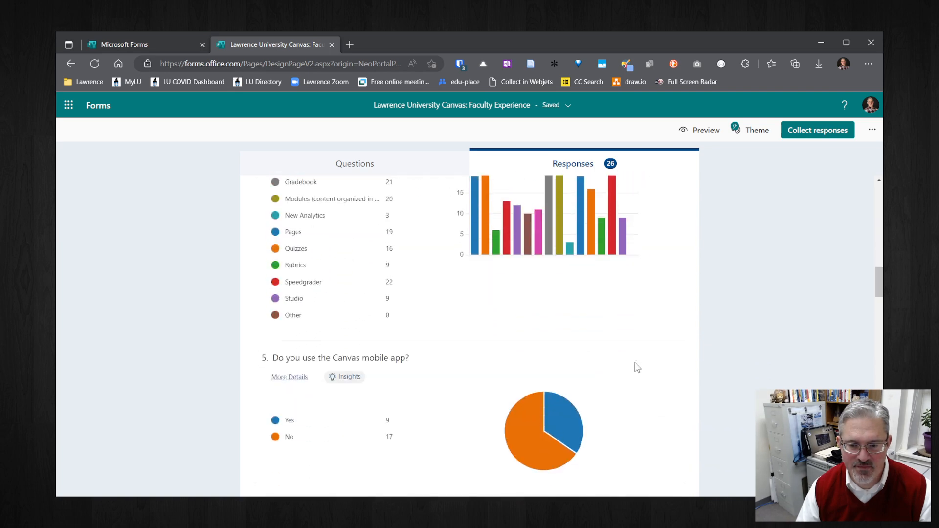
pyautogui.scroll(-12, 638, 367)
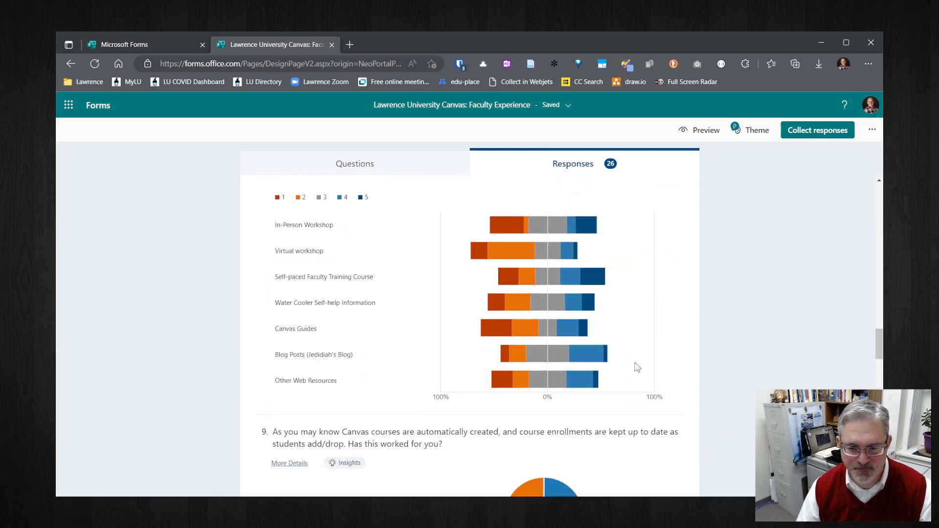
pyautogui.scroll(-5, 638, 368)
pyautogui.scroll(15, 637, 365)
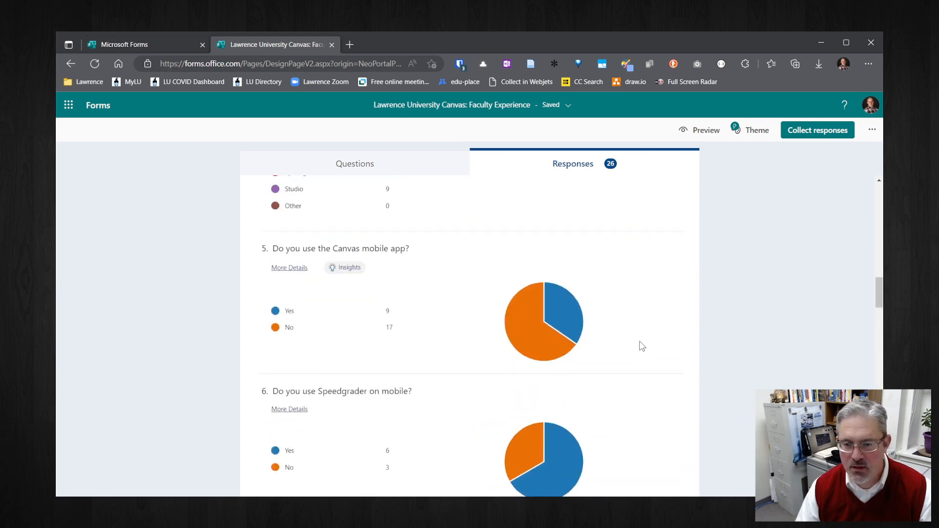
pyautogui.scroll(15, 643, 347)
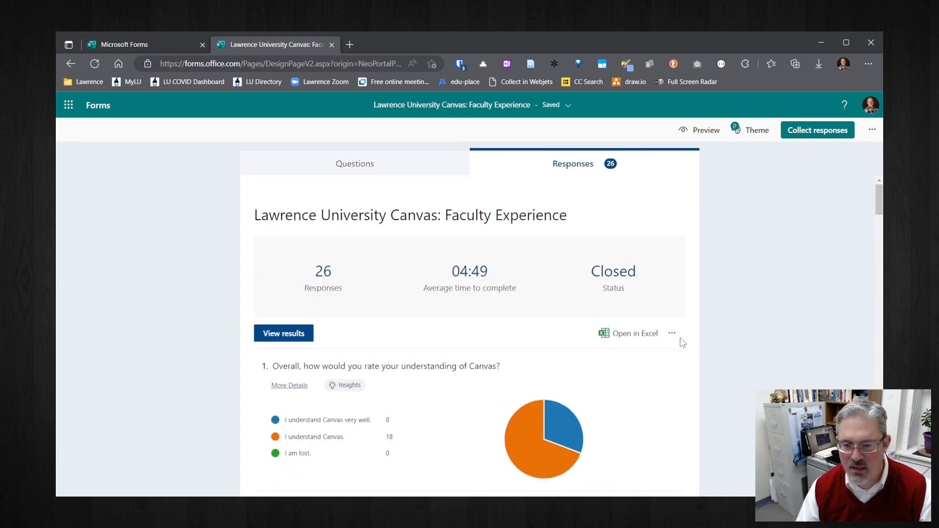
# Review the options for deleting, printing or sharing the response summary, and export the form's responses to Excel
pyautogui.click(672, 333)
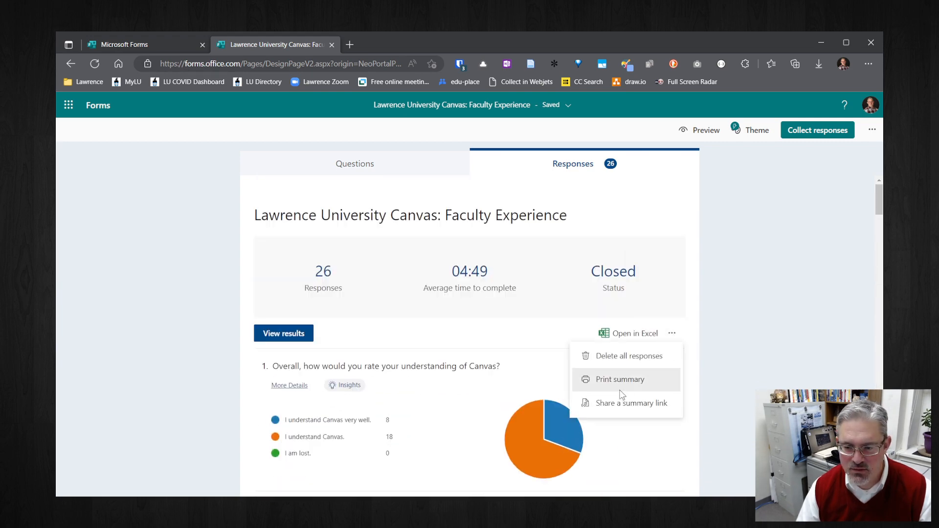
pyautogui.click(513, 335)
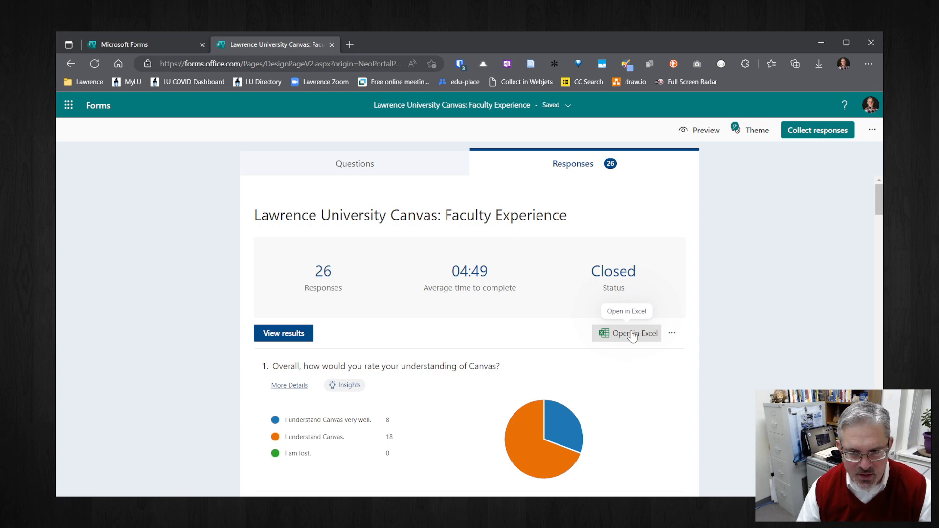
pyautogui.click(632, 335)
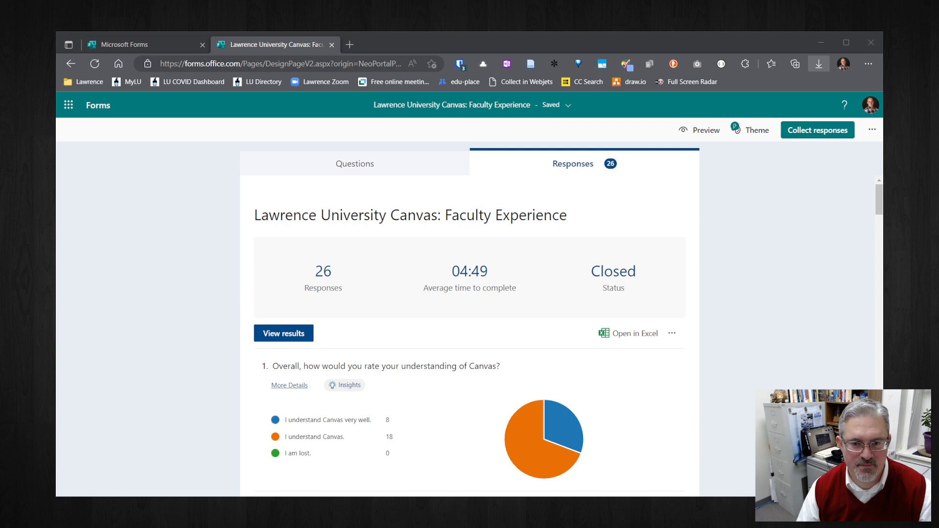
pyautogui.click(634, 165)
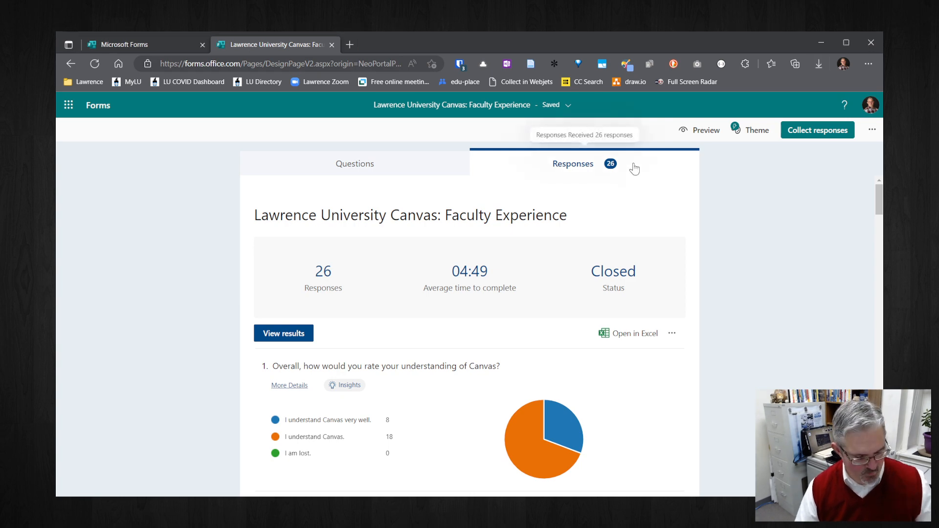